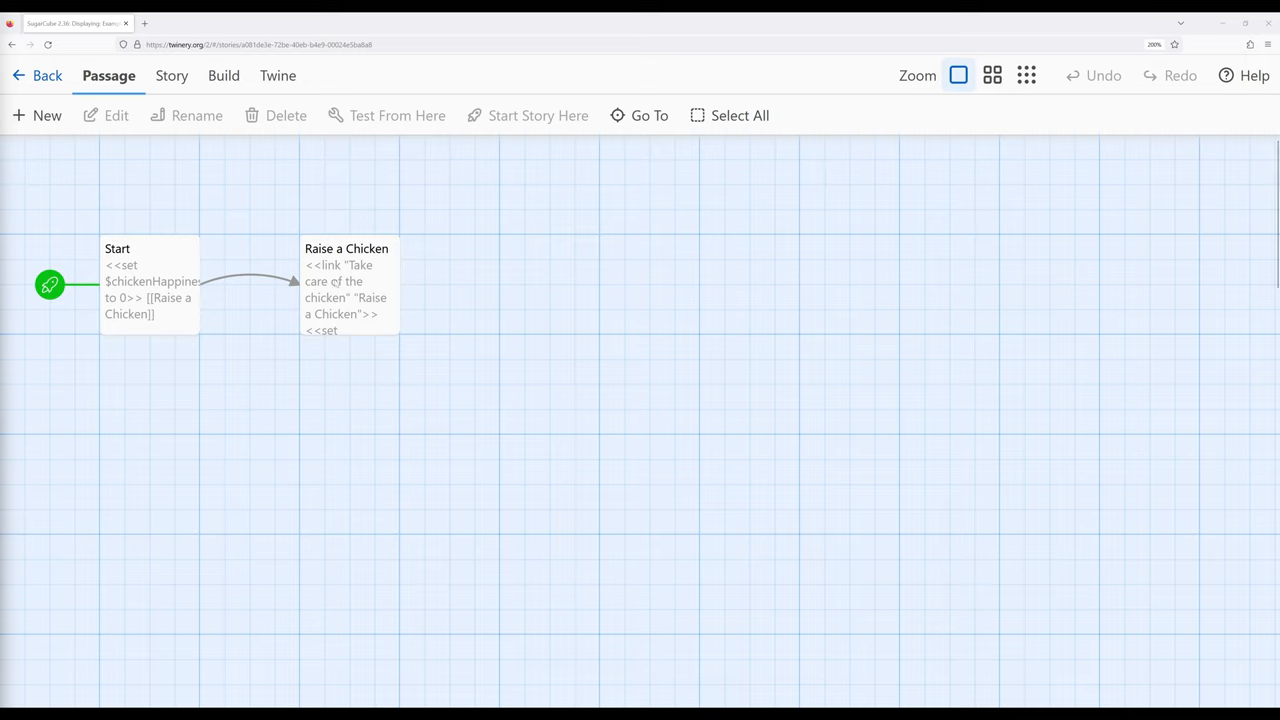
- Review the Raise a Chicken code, then playtest from Start and care for the chicken once
double_click(336, 281)
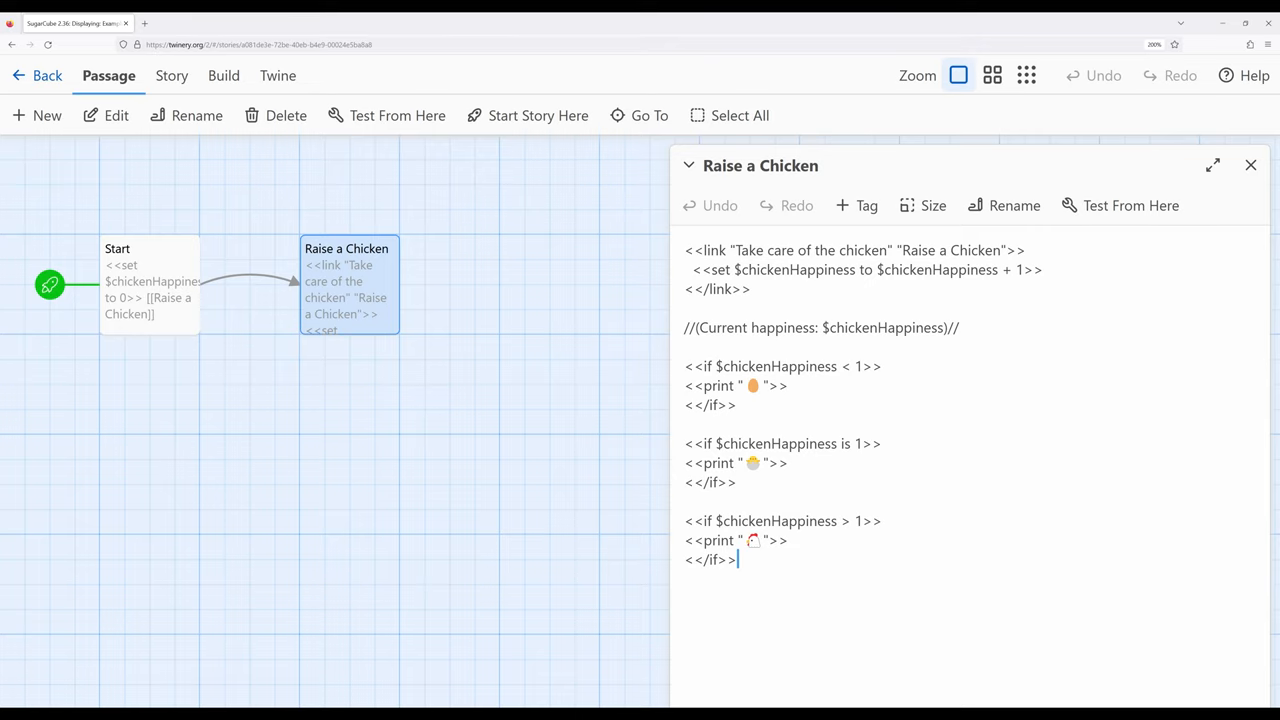
click(1251, 164)
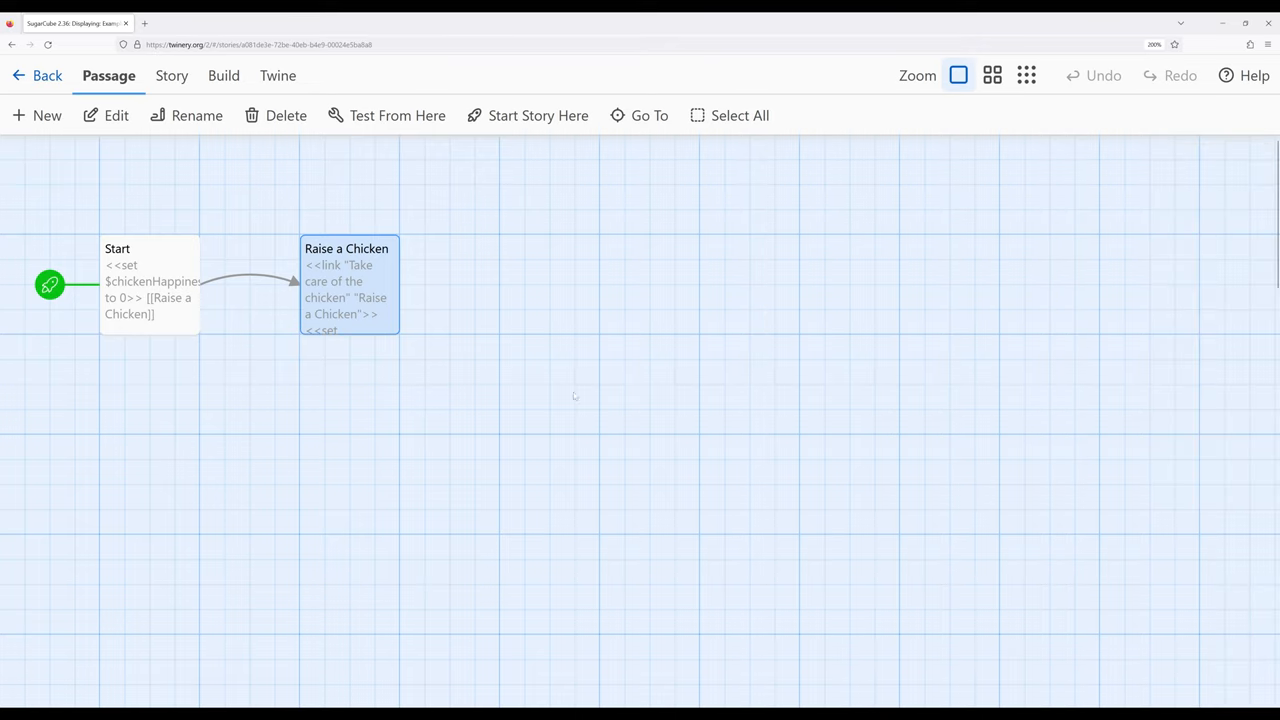
click(176, 280)
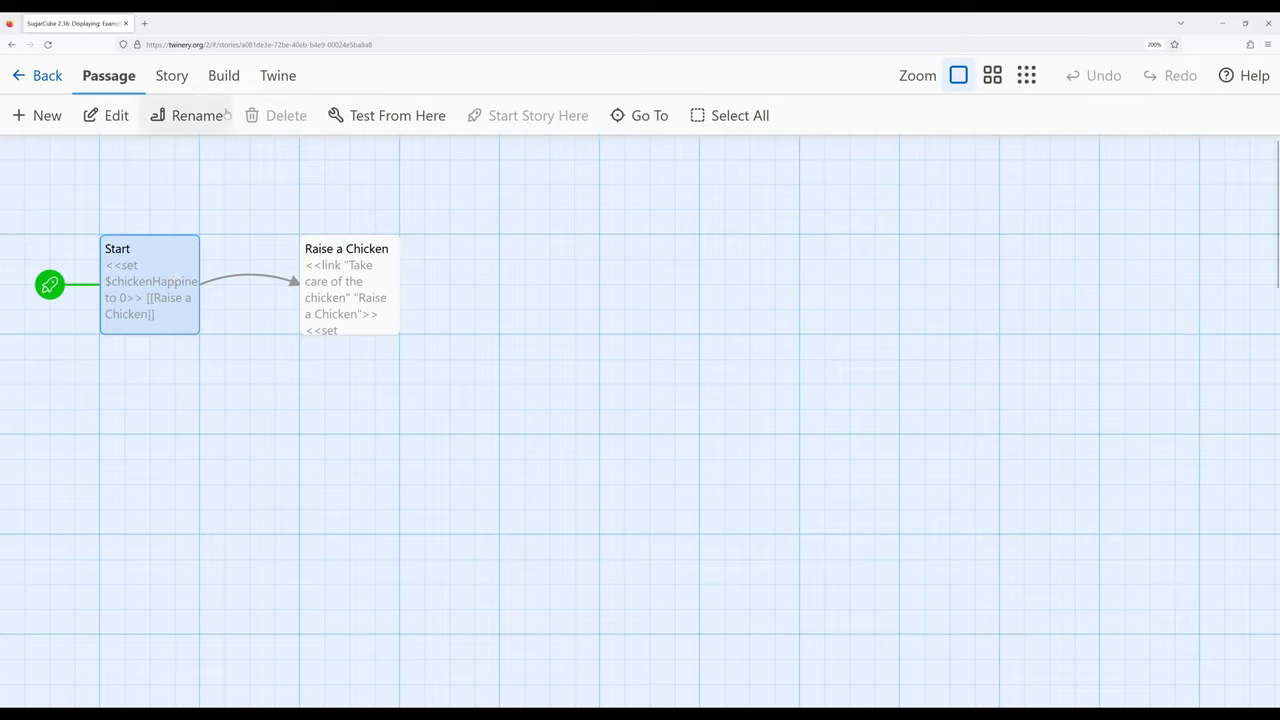
click(223, 77)
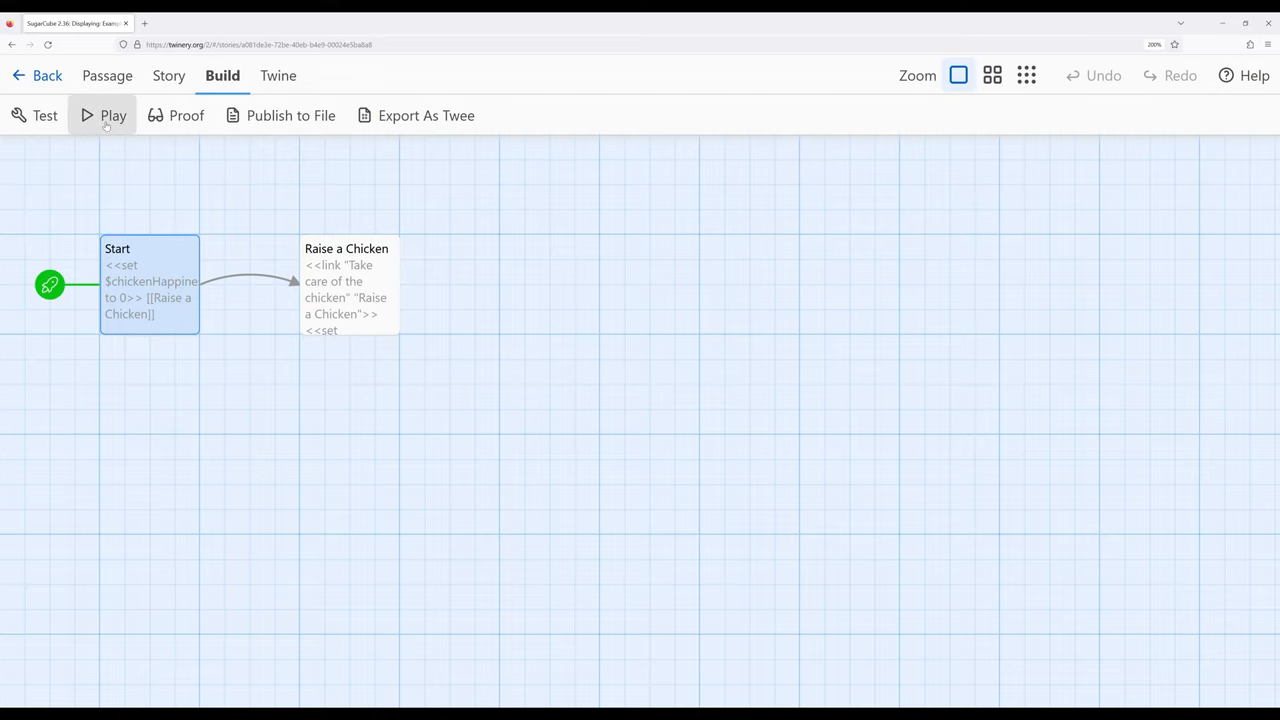
click(106, 125)
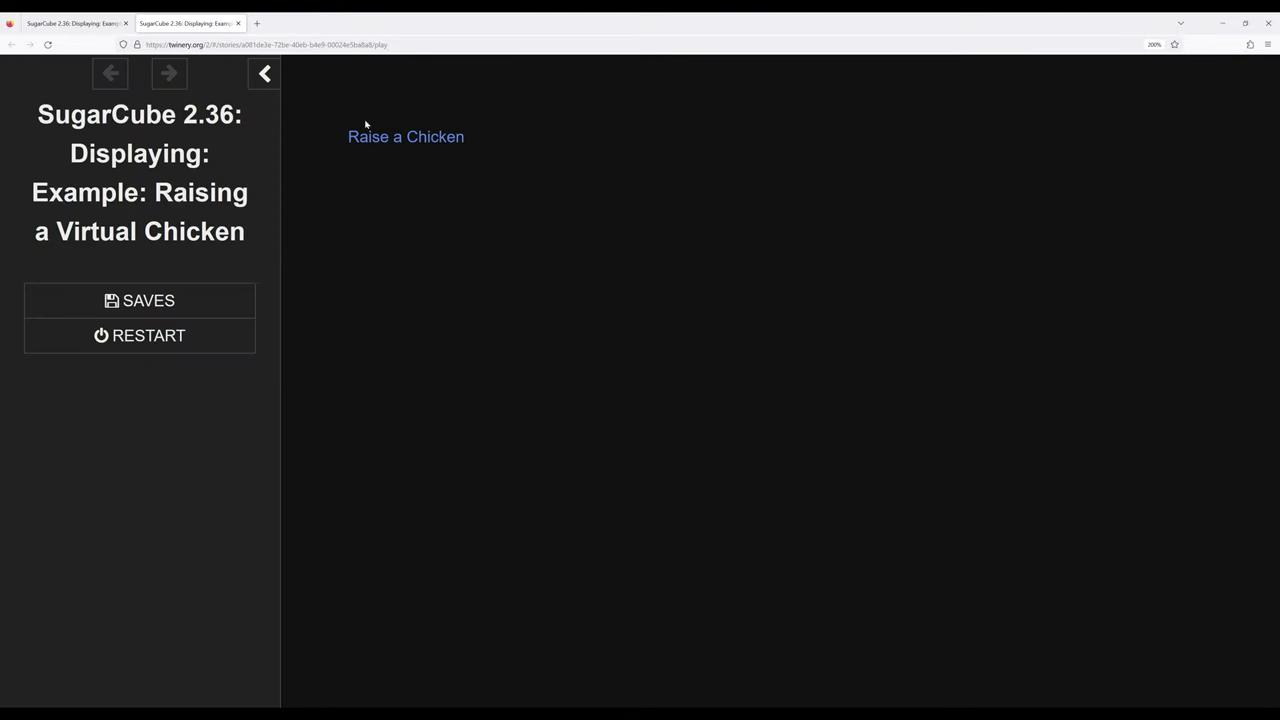
click(422, 137)
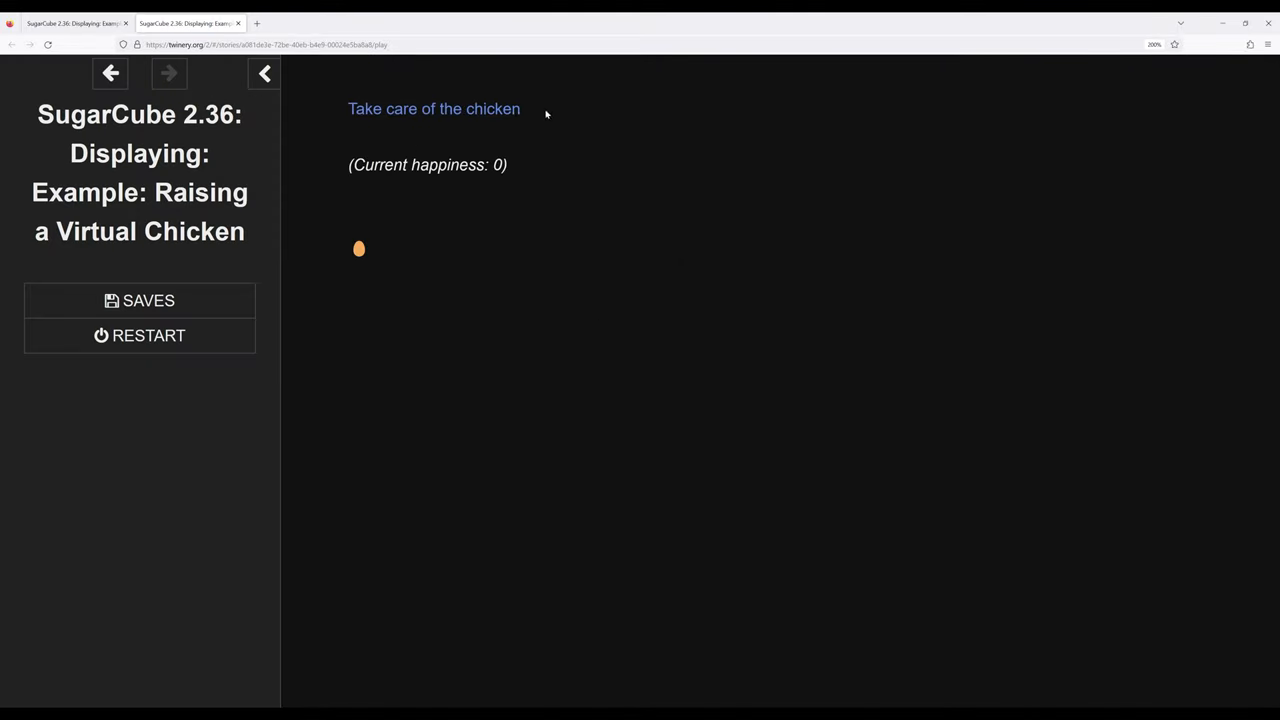
click(425, 113)
click(238, 23)
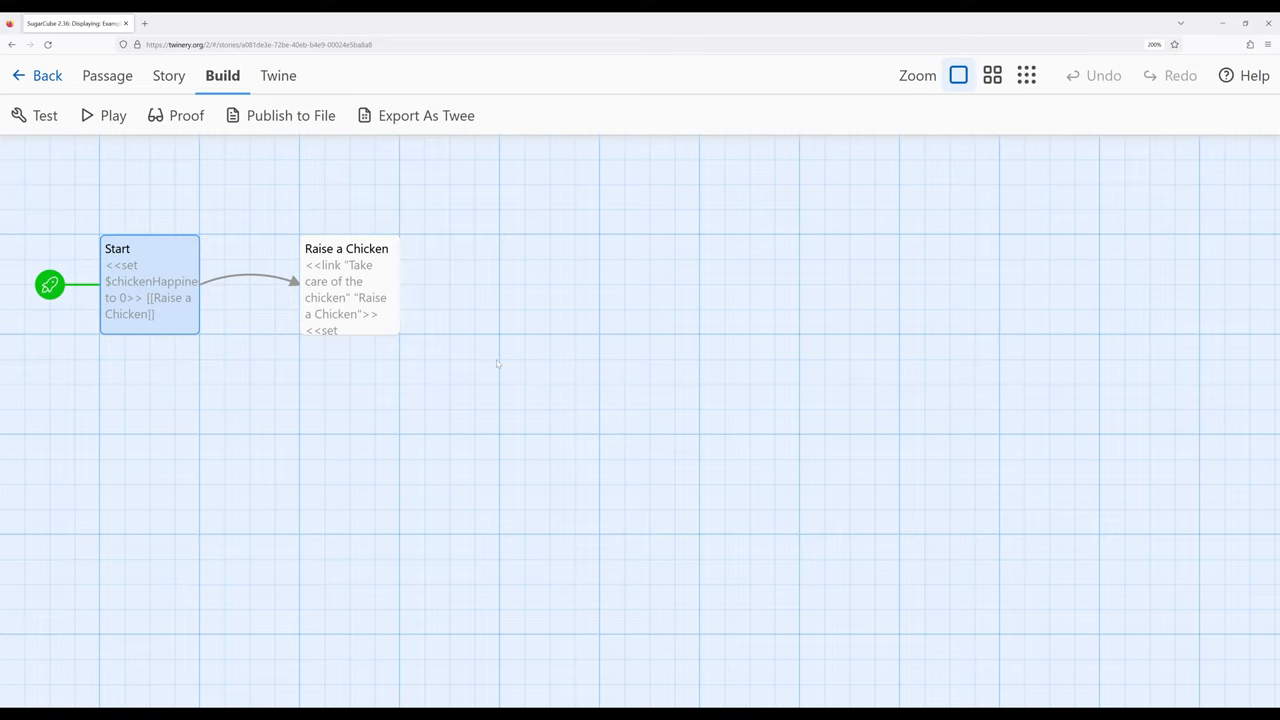
- End Start's <<set $chickenHappiness to 0>> line with a backslash and playtest again
click(170, 285)
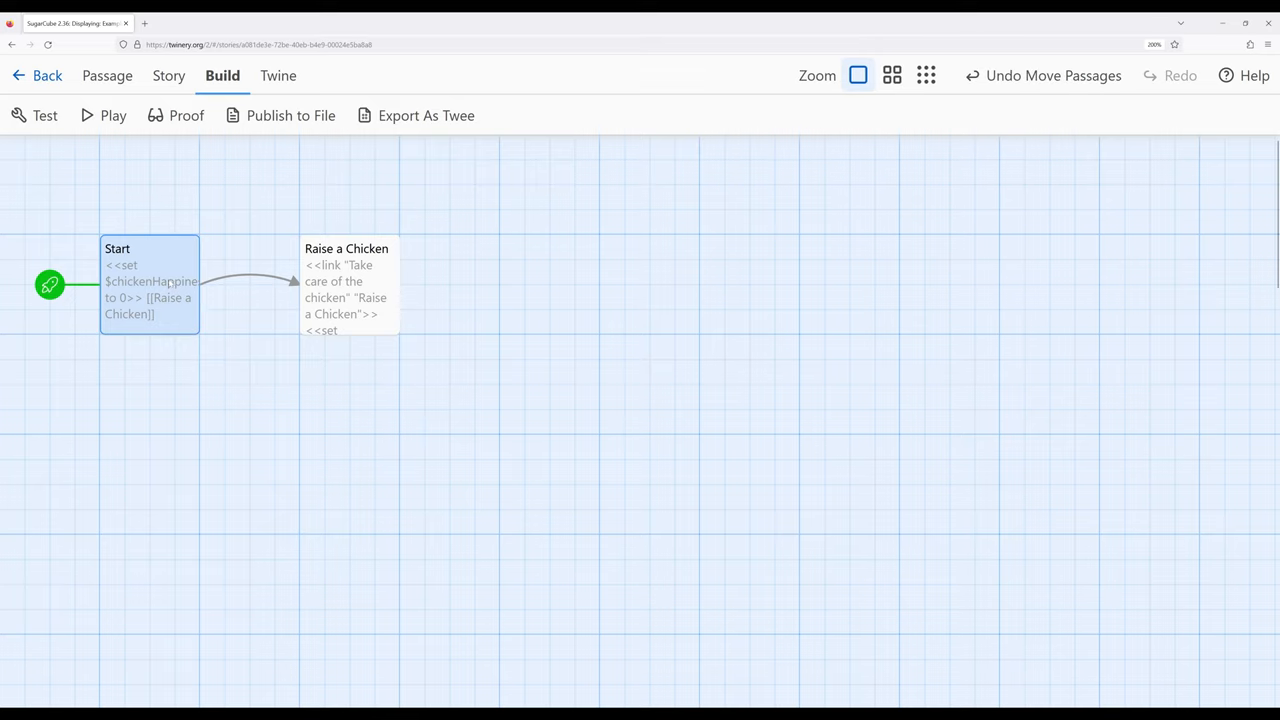
double_click(170, 284)
text(<<set $chickenHappiness to 0>>)
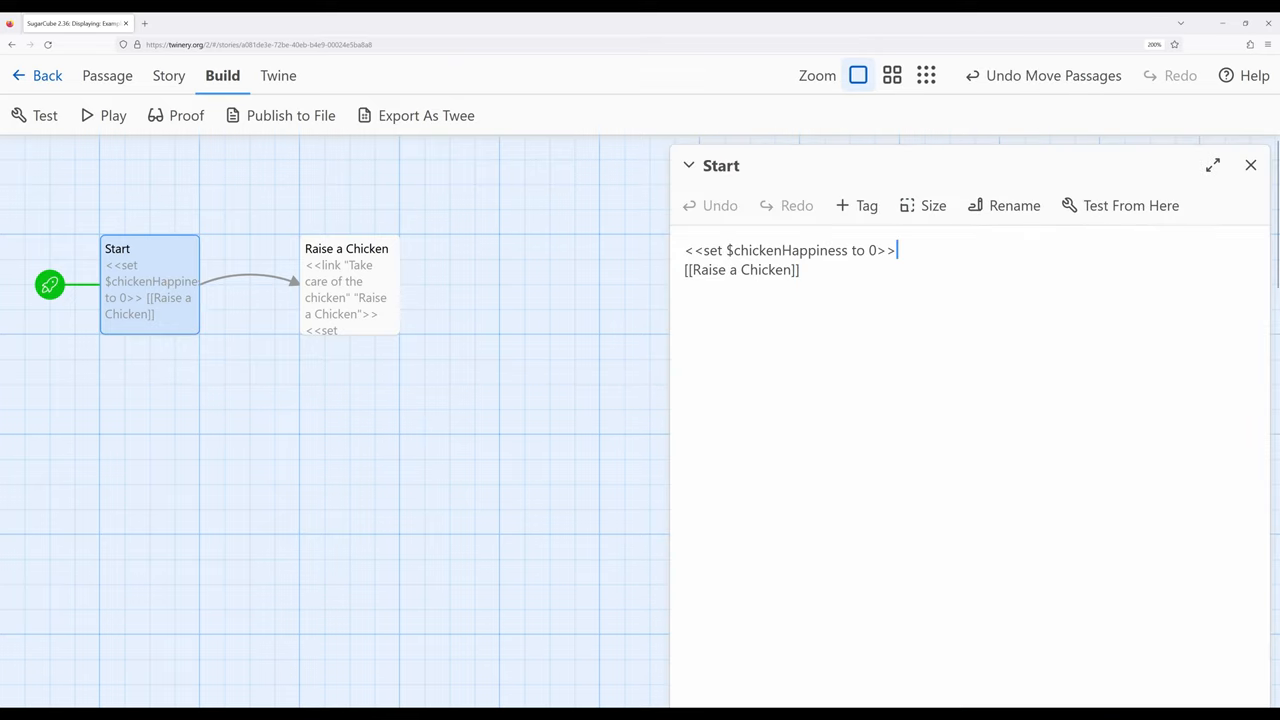
text( \)
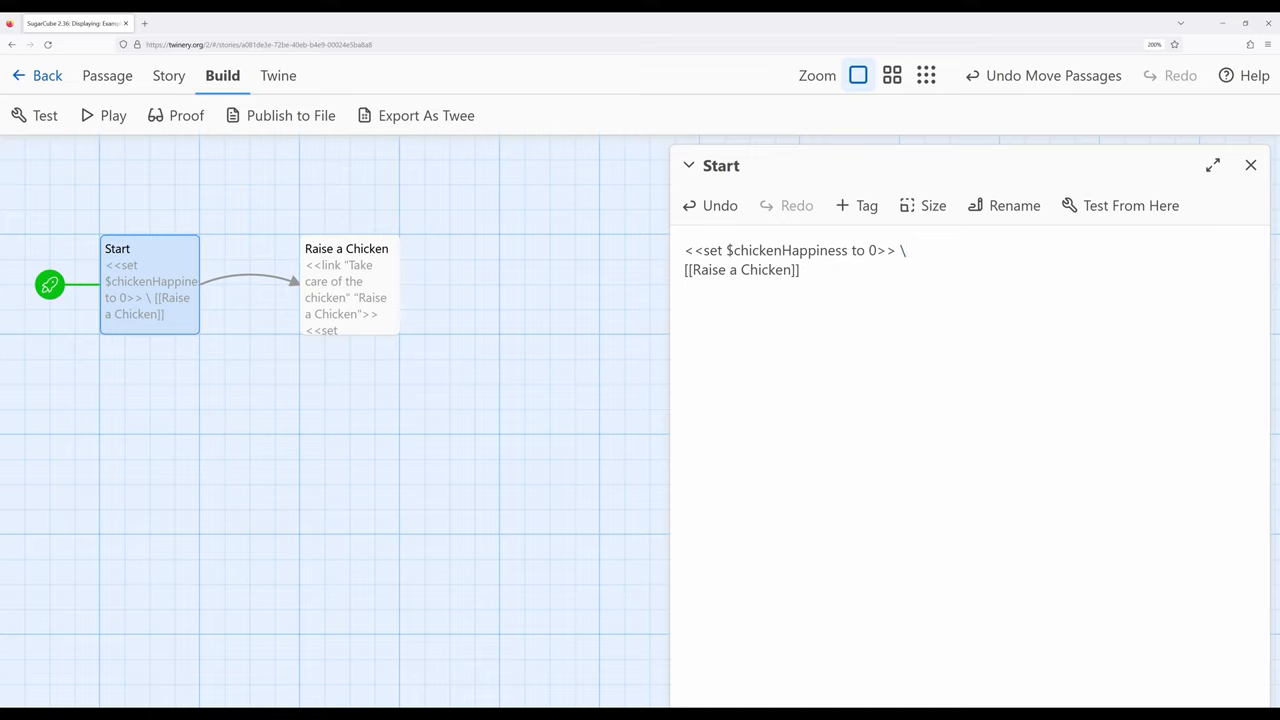
key(shift+Left)
click(1250, 165)
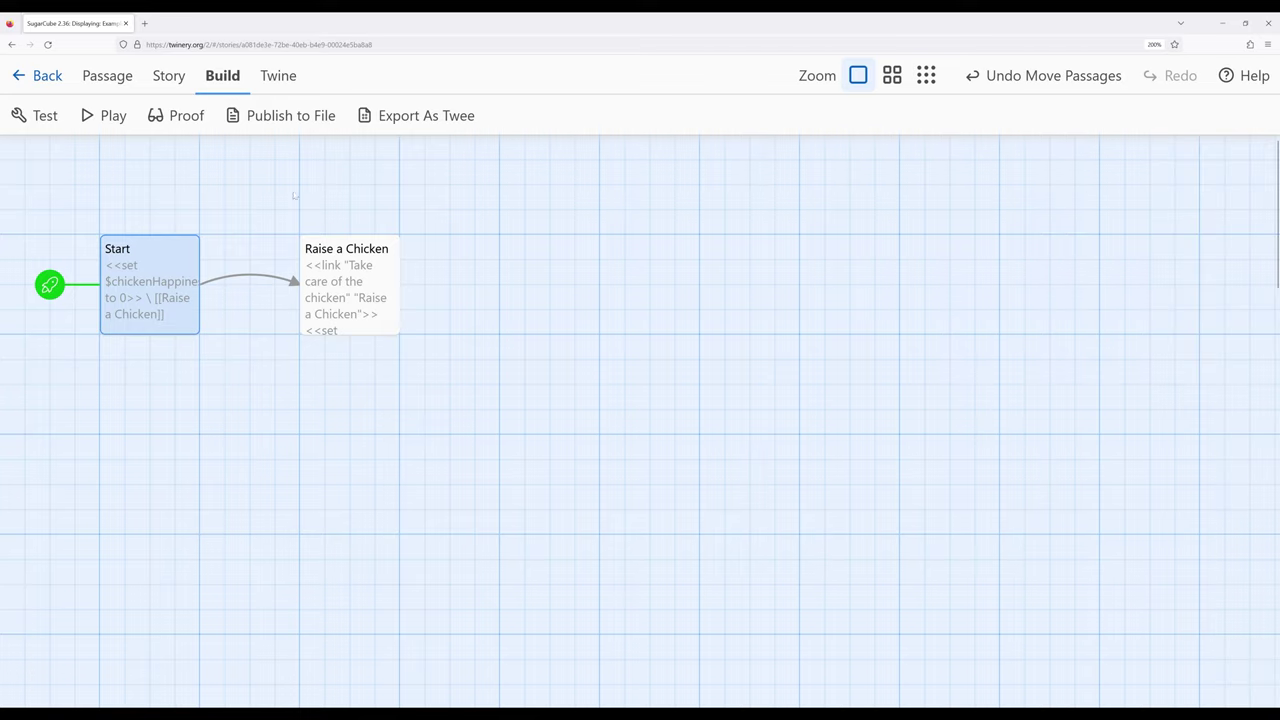
click(113, 115)
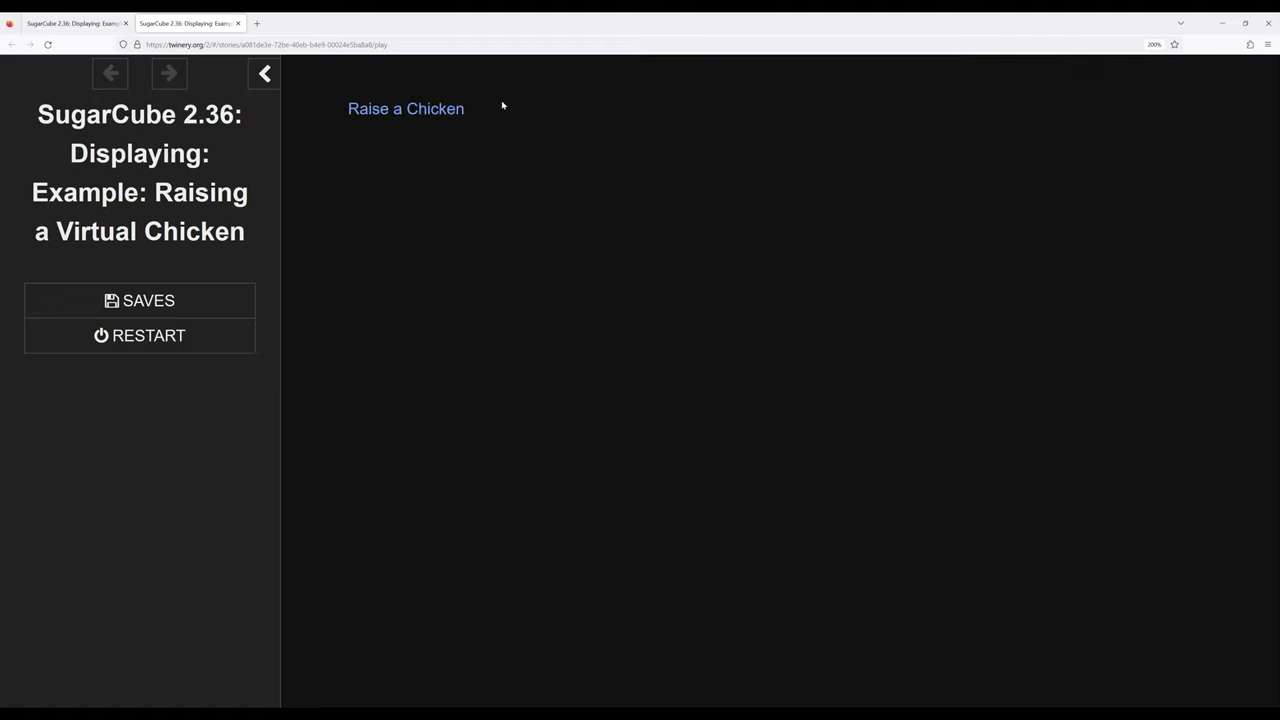
- Add <<nobr>> on a new line above the first emoji <<if>> block in Raise a Chicken
click(237, 23)
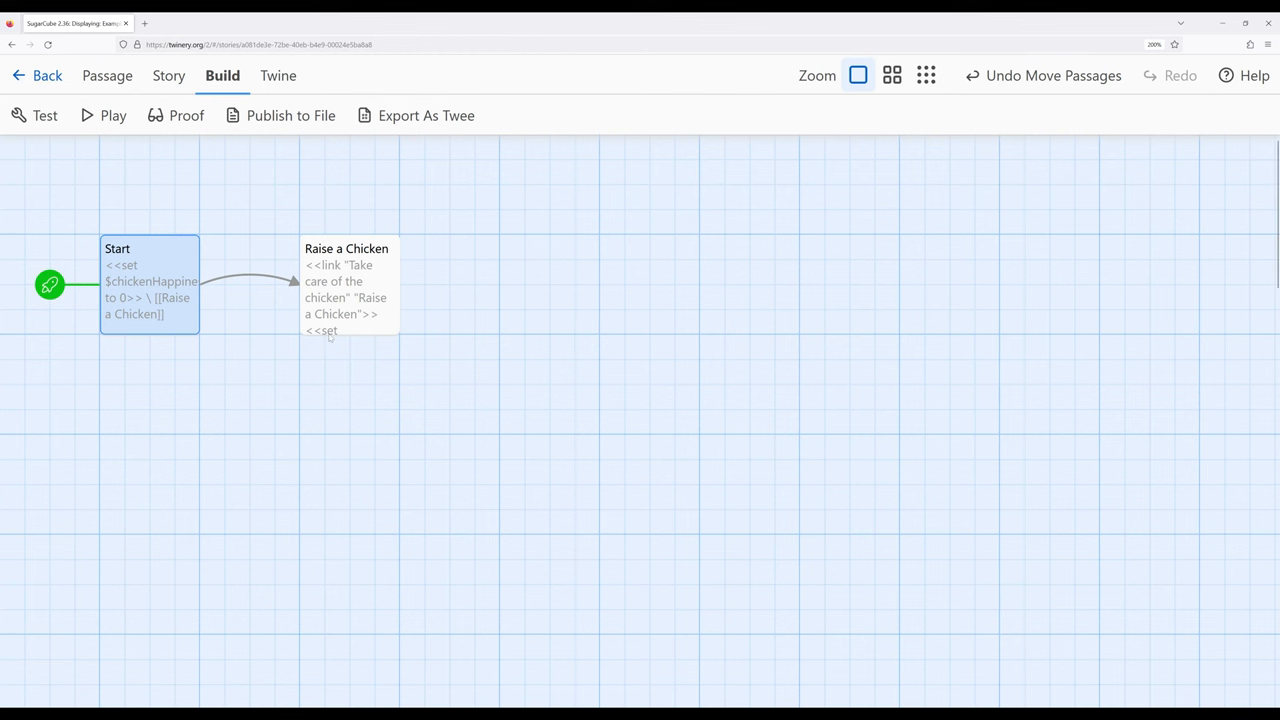
double_click(341, 288)
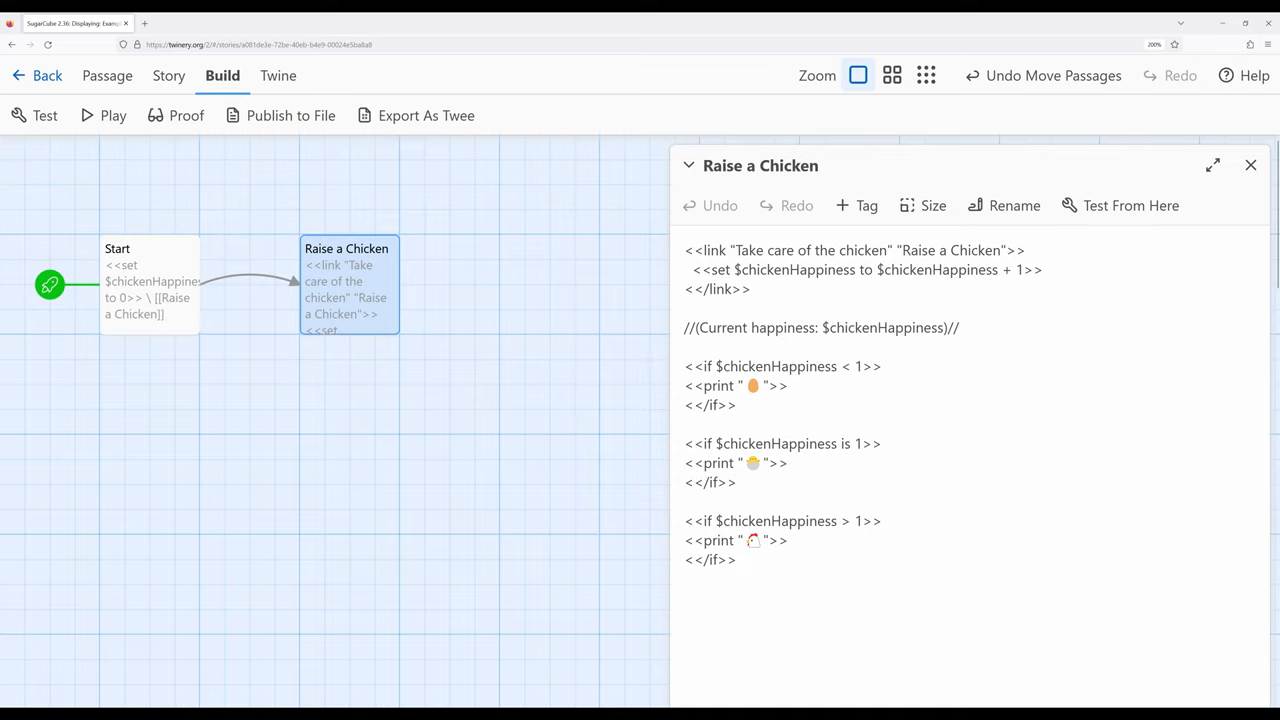
mouse_move(685, 366)
mouse_down()
mouse_move(737, 482)
mouse_move(737, 560)
mouse_up()
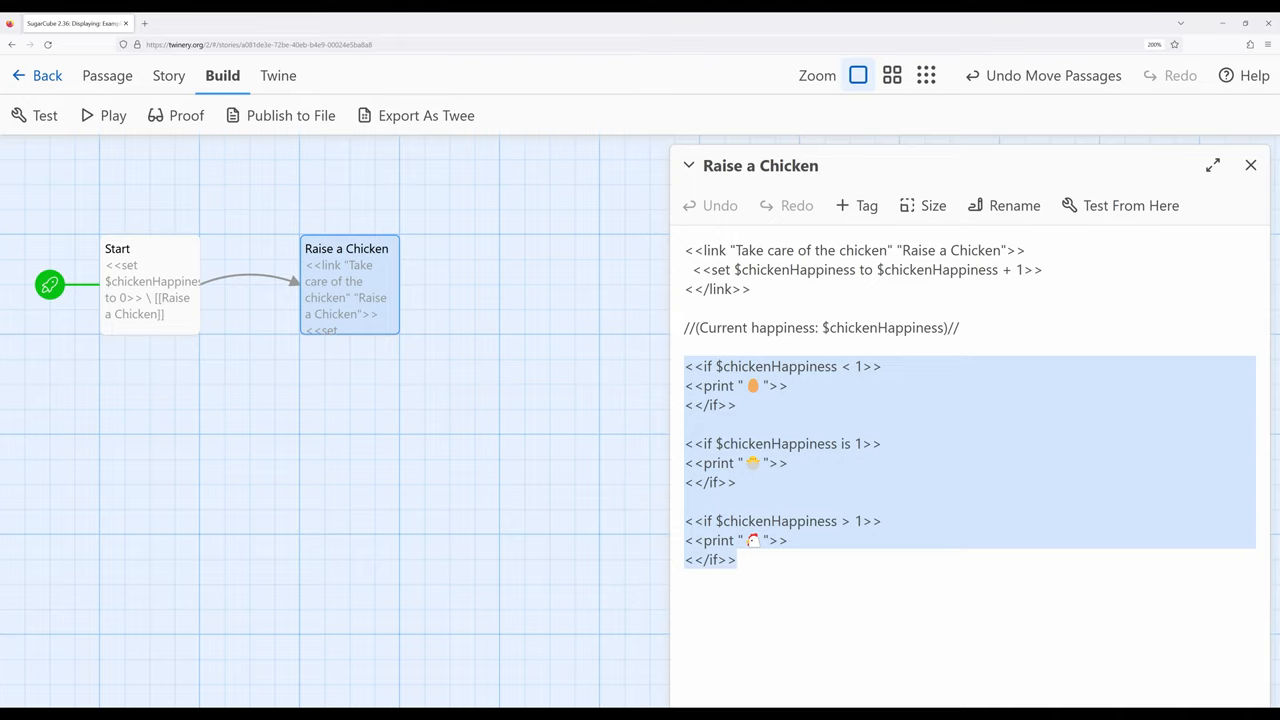
key(Right)
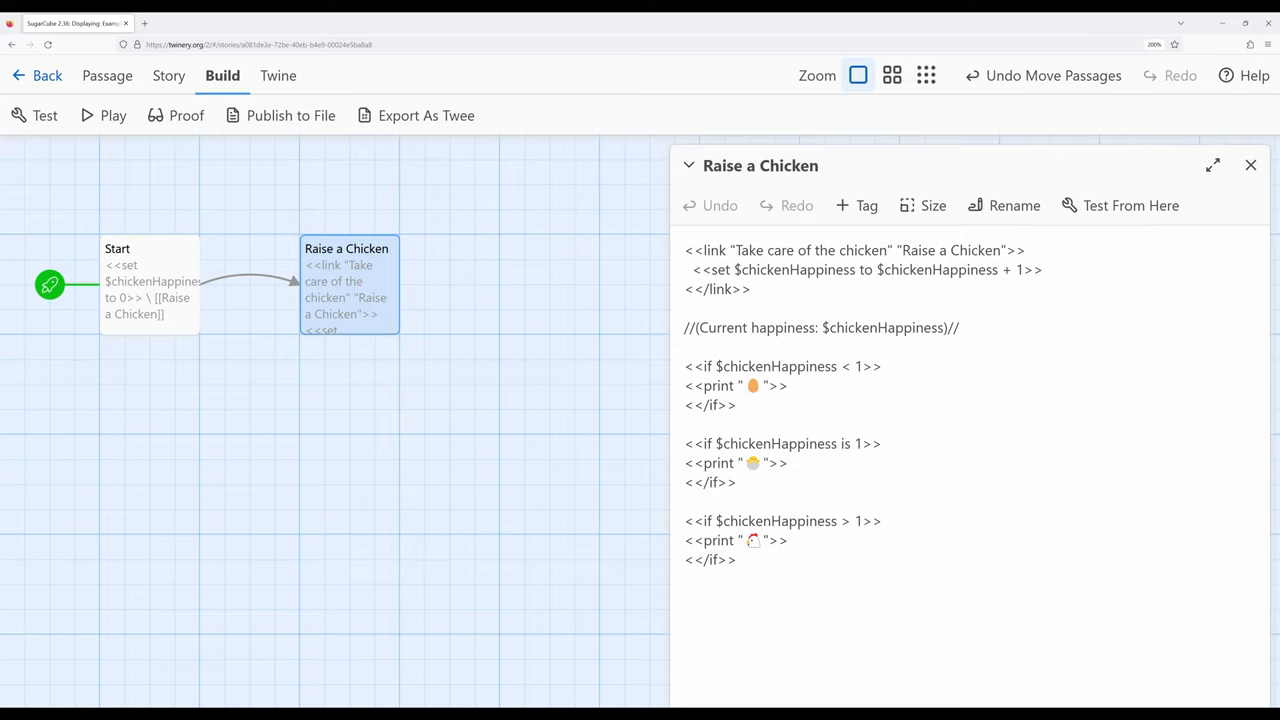
key(Up)
key(Up)
key(Up)
key(Return)
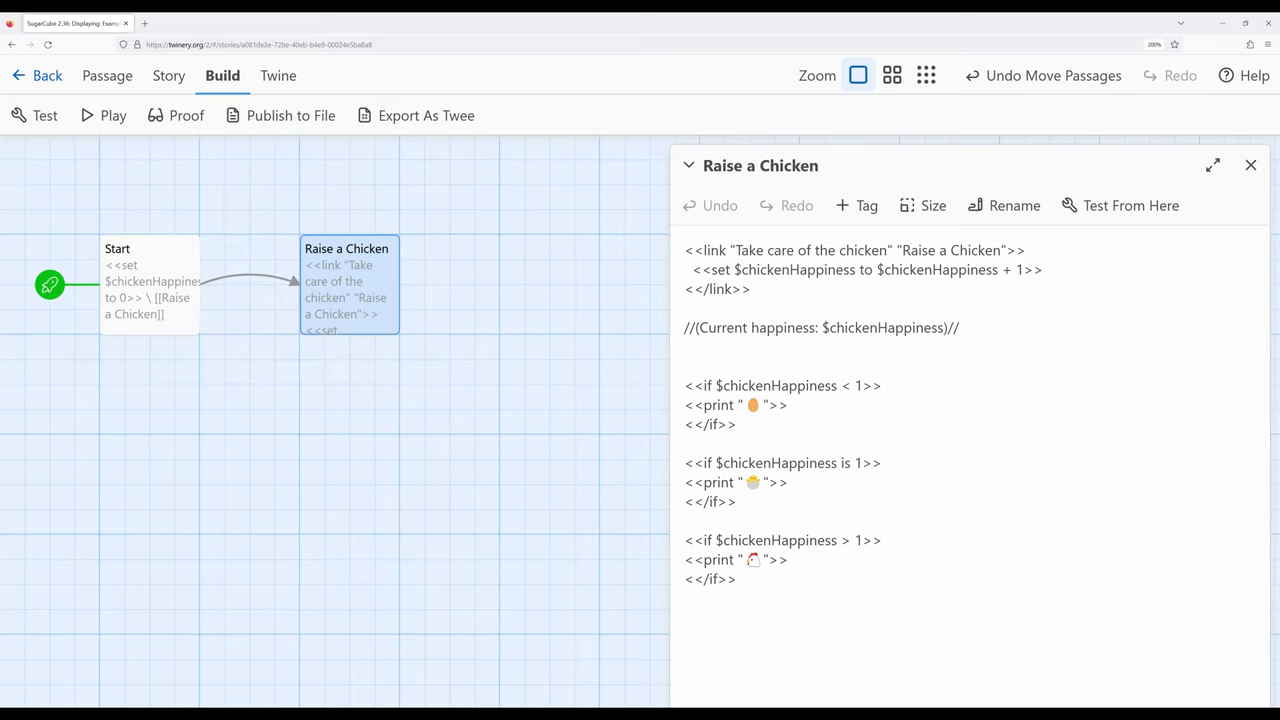
text(<n)
text(obr>>)
- Close the block with <</nobr>> after the last <</if>> and review the wrapped conditionals
key(ctrl+End)
text(<)
text(</nobr>)
text(>)
drag(760, 598, 670, 368)
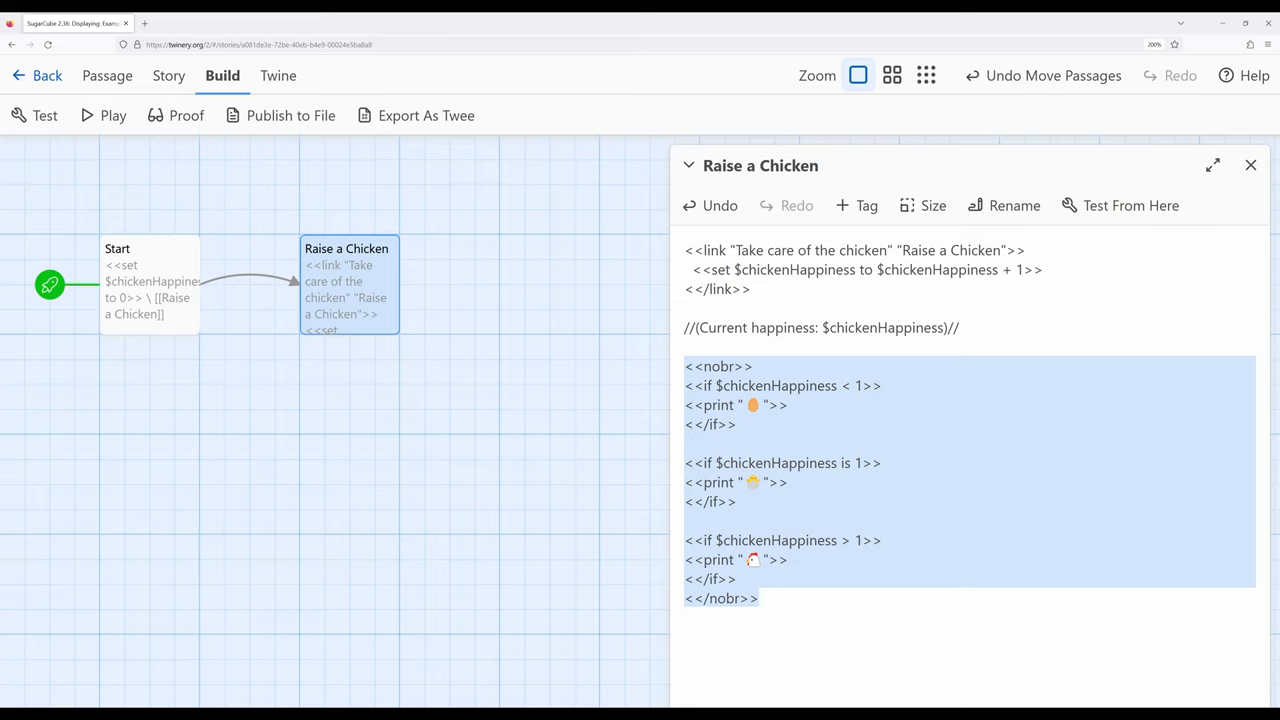
click(738, 424)
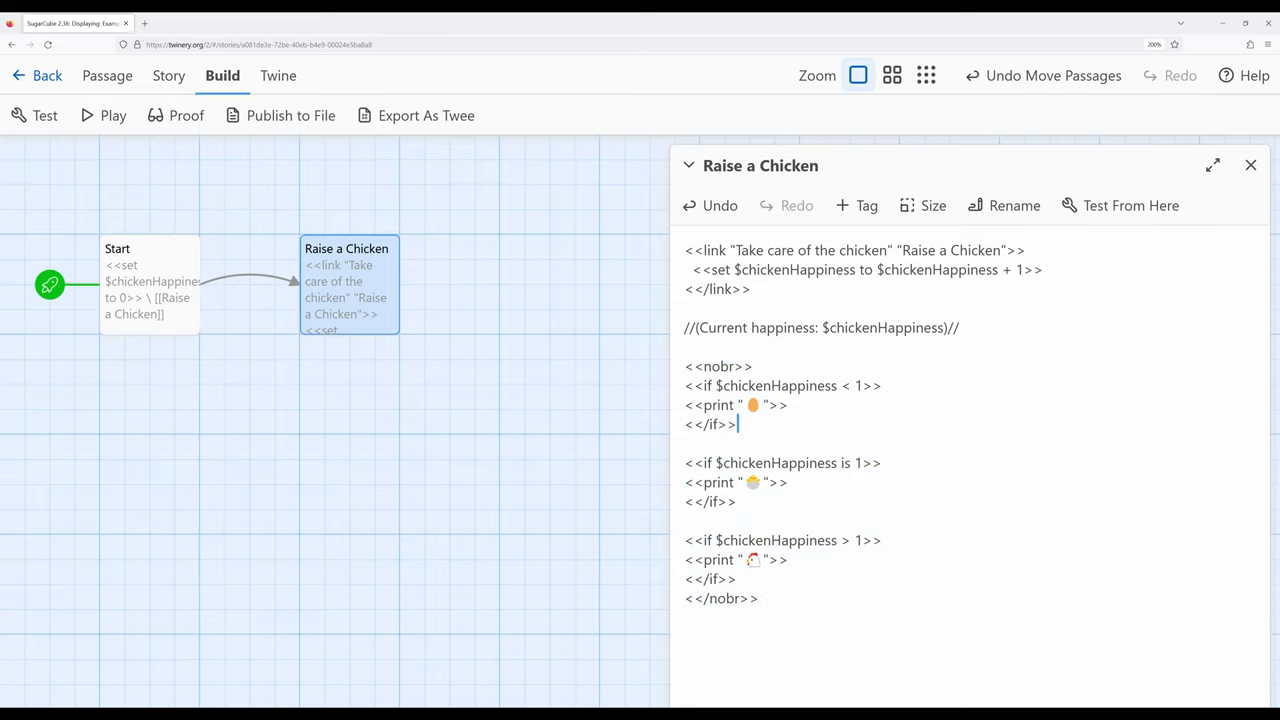
click(1250, 165)
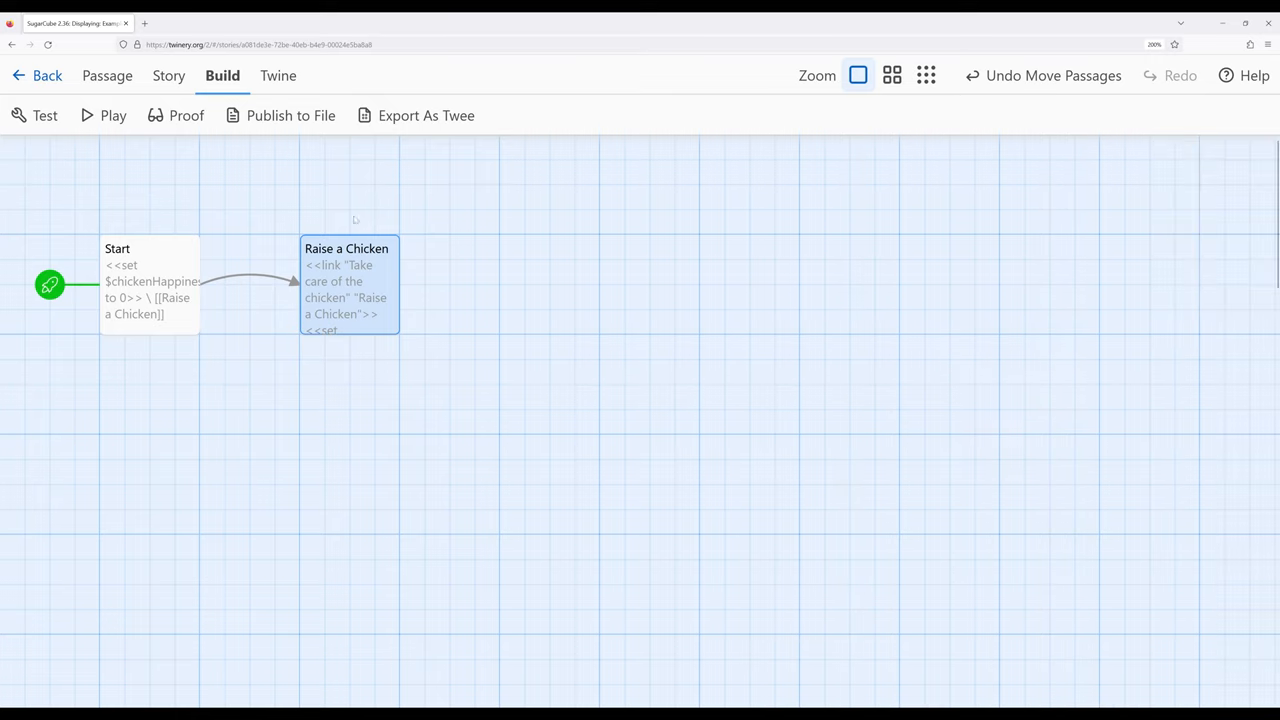
click(100, 116)
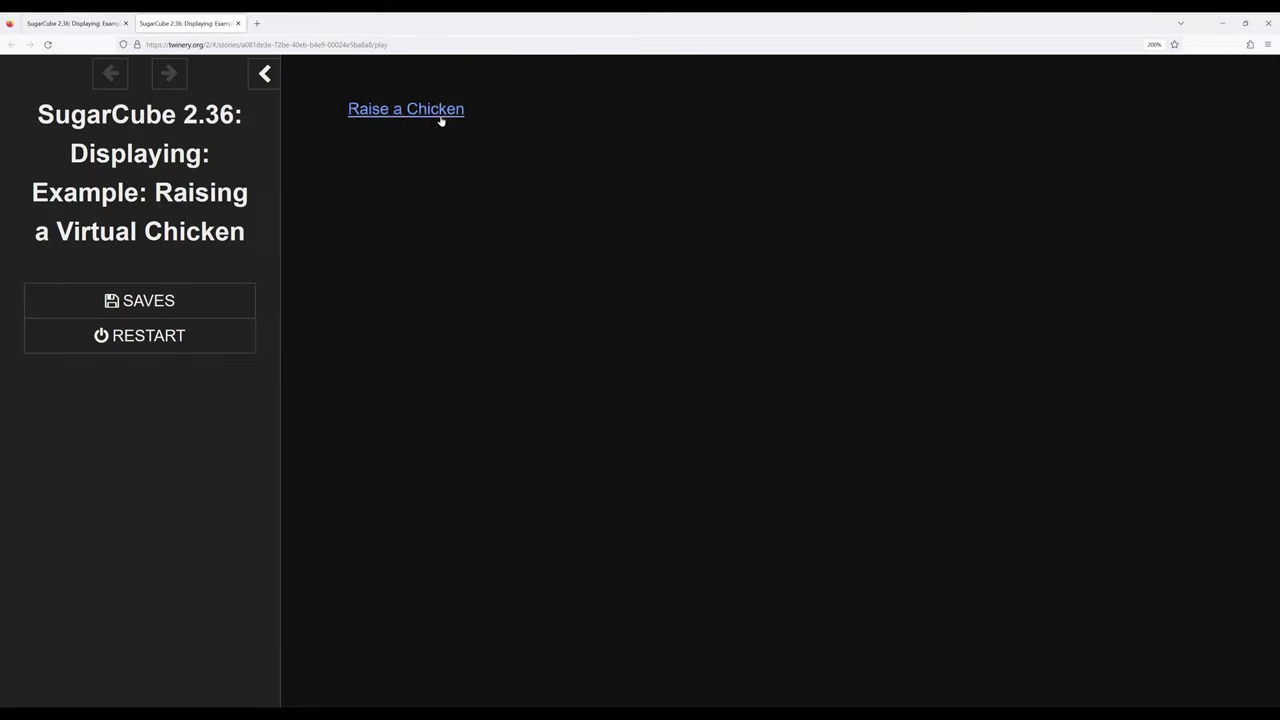
click(439, 115)
click(512, 114)
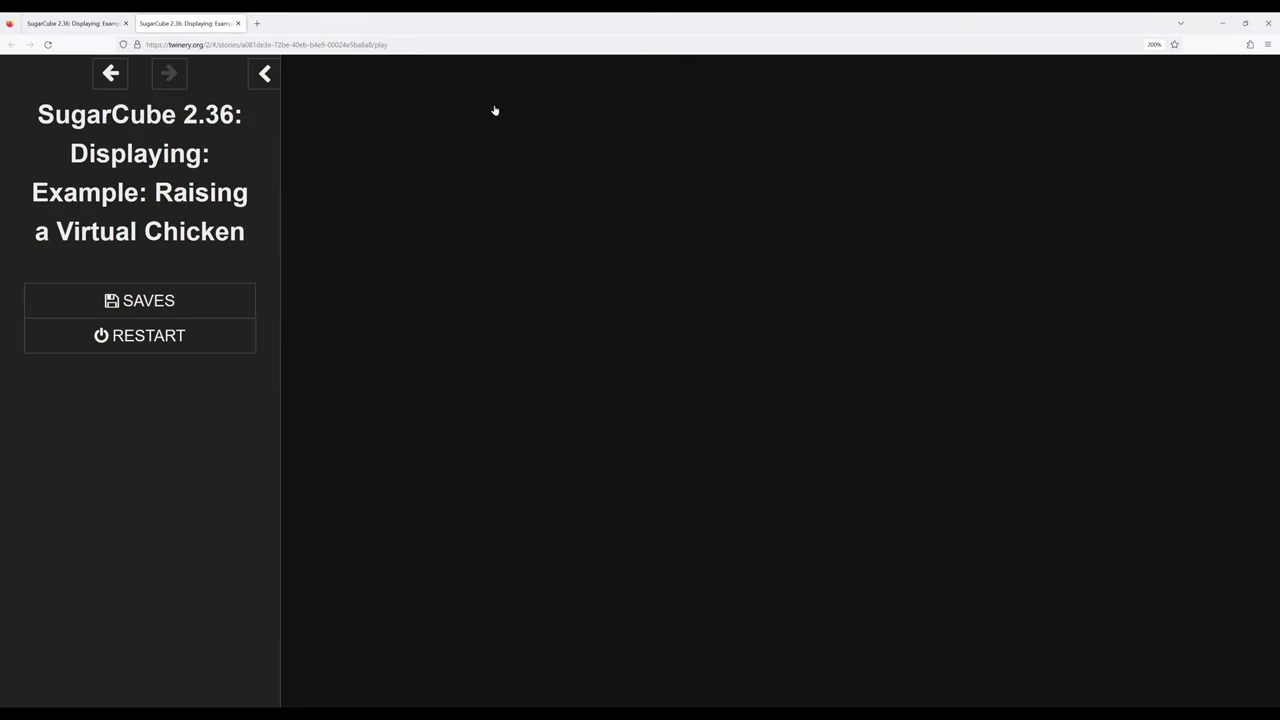
click(480, 112)
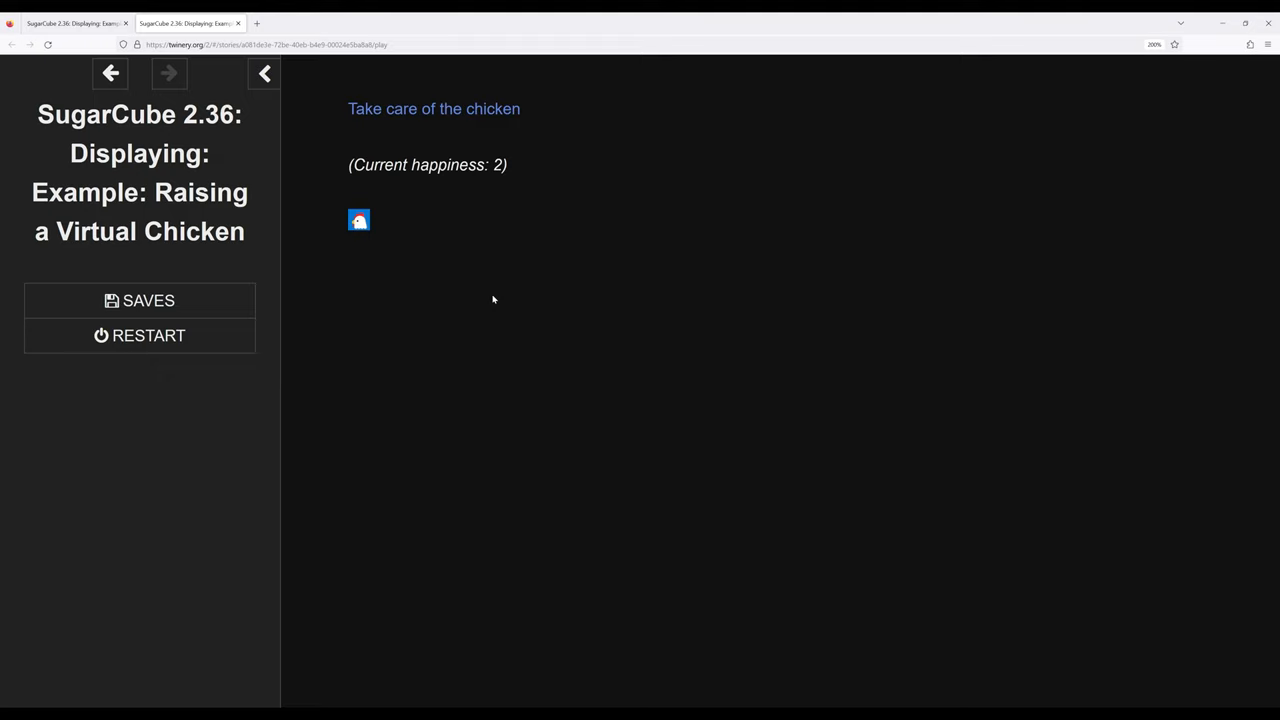
click(237, 23)
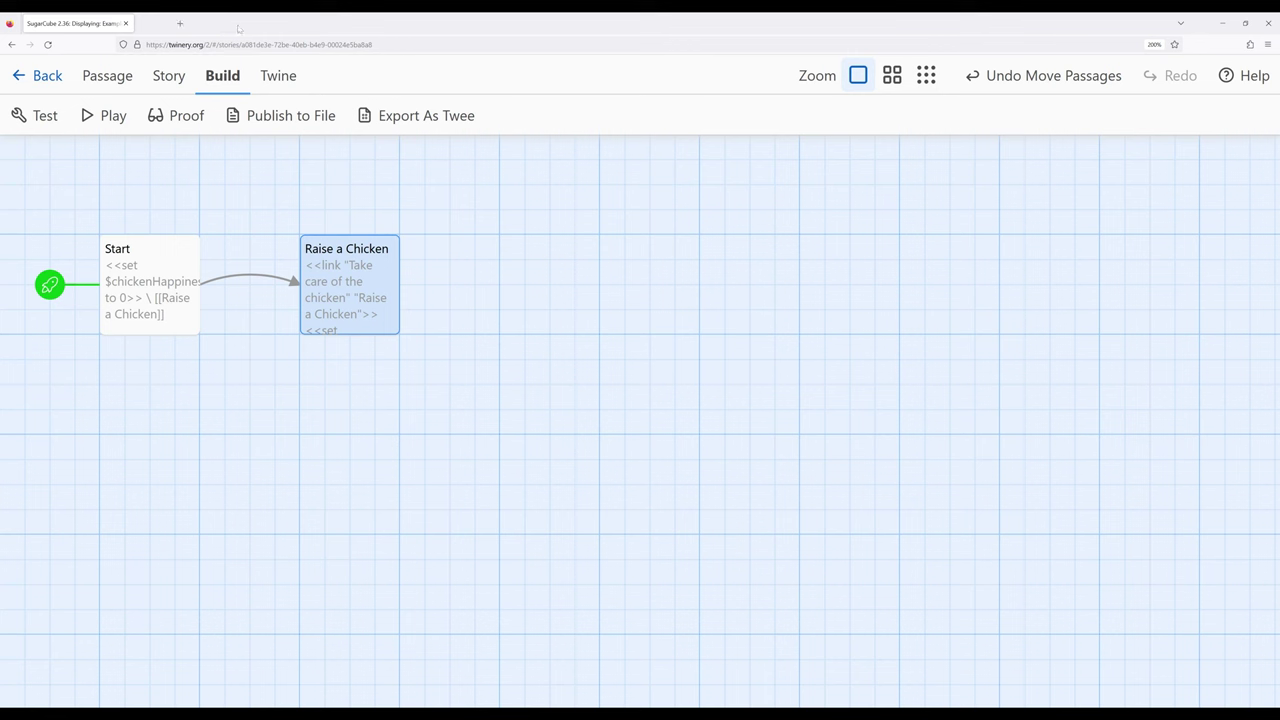
- End the three <<link>> lines of Raise a Chicken with backslashes and start a playtest
double_click(349, 265)
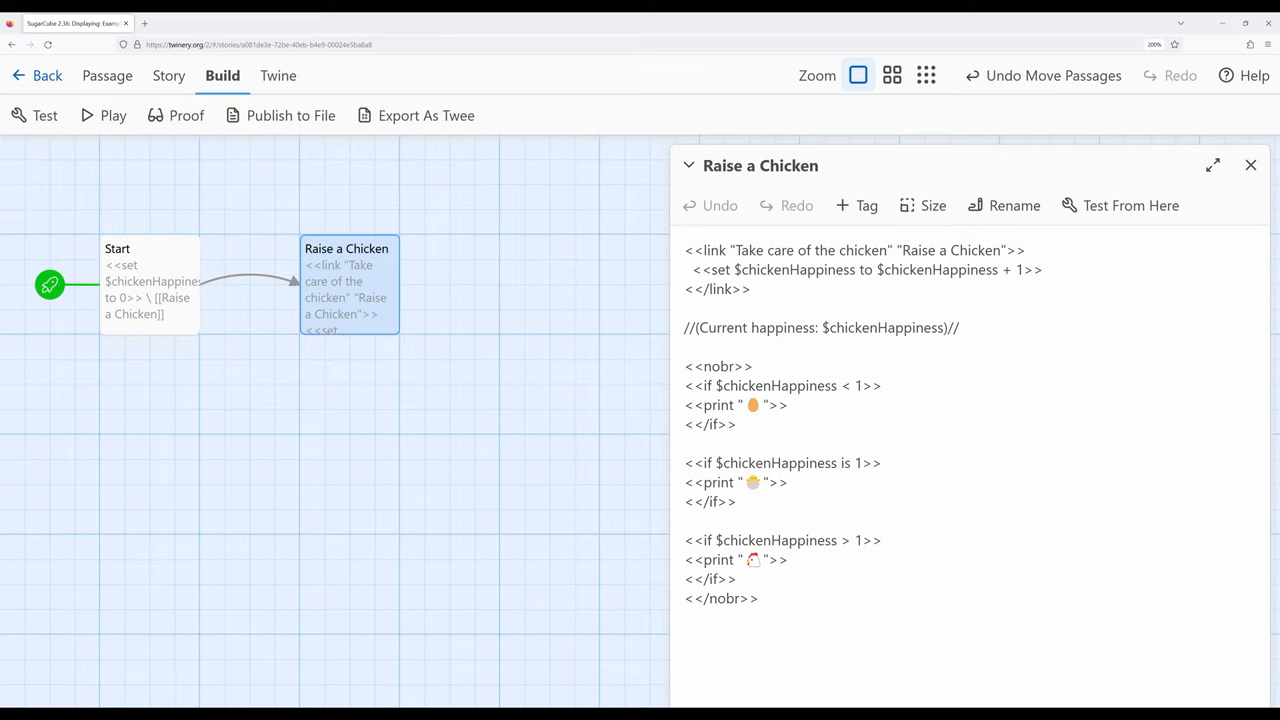
text(\)
key(Down)
text(\)
key(Down)
text(\)
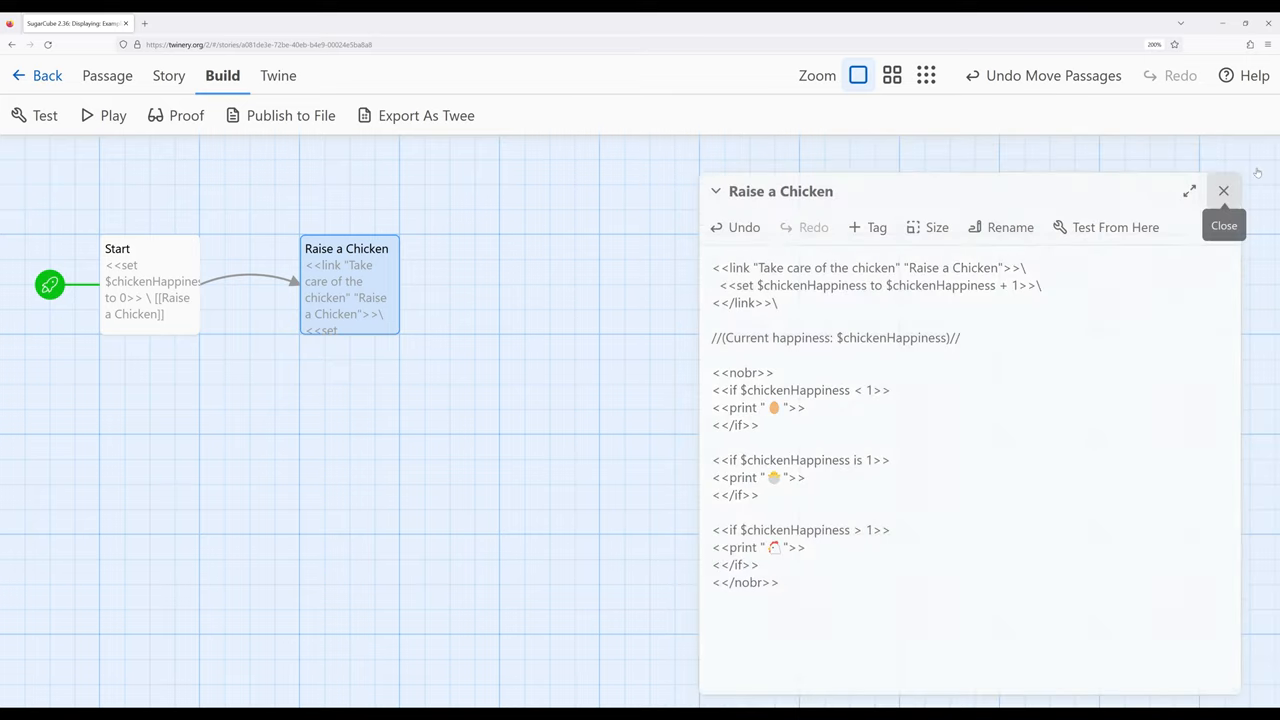
click(1251, 165)
click(105, 115)
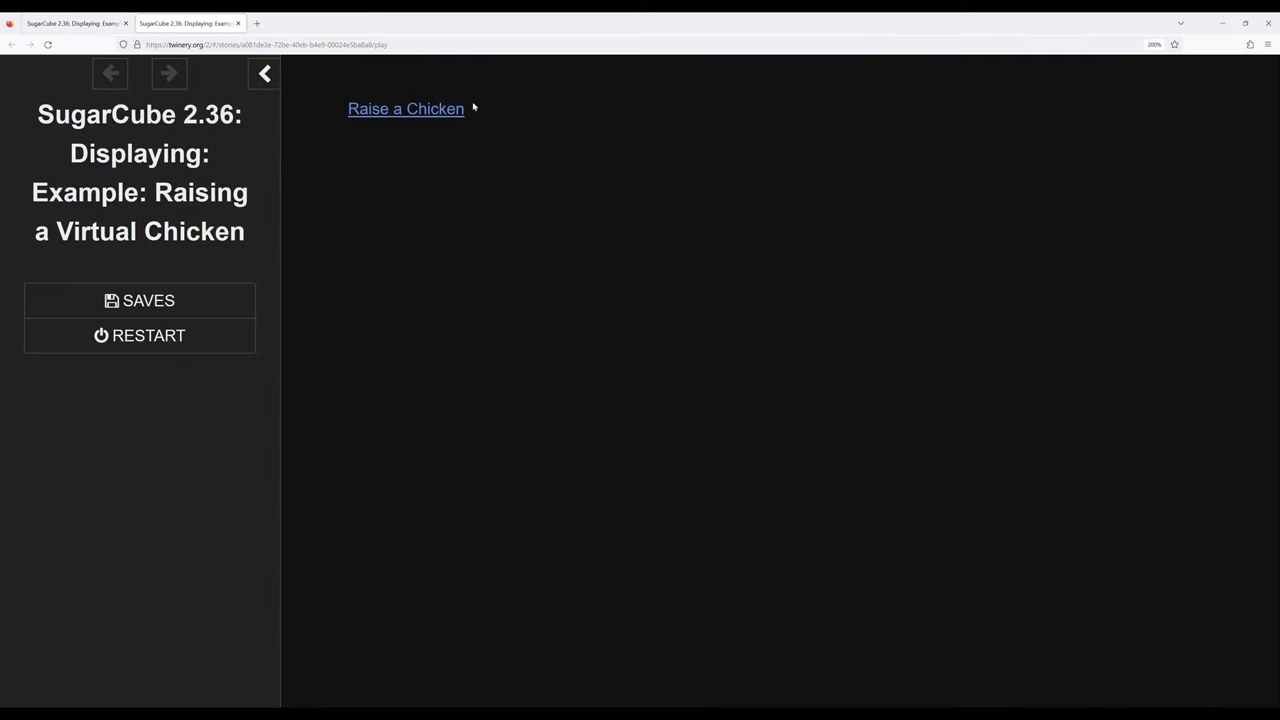
- Care for the chicken until happiness reaches 4 and the egg hatches, then end the playtest
click(398, 112)
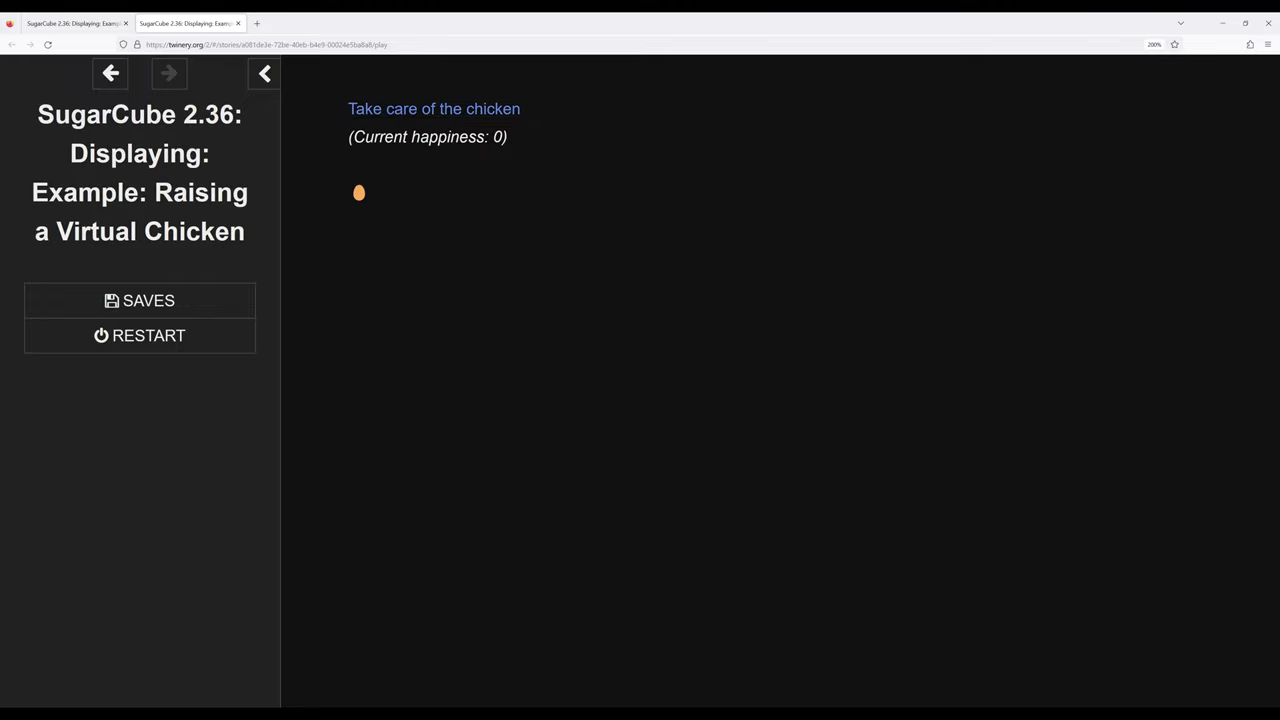
click(429, 109)
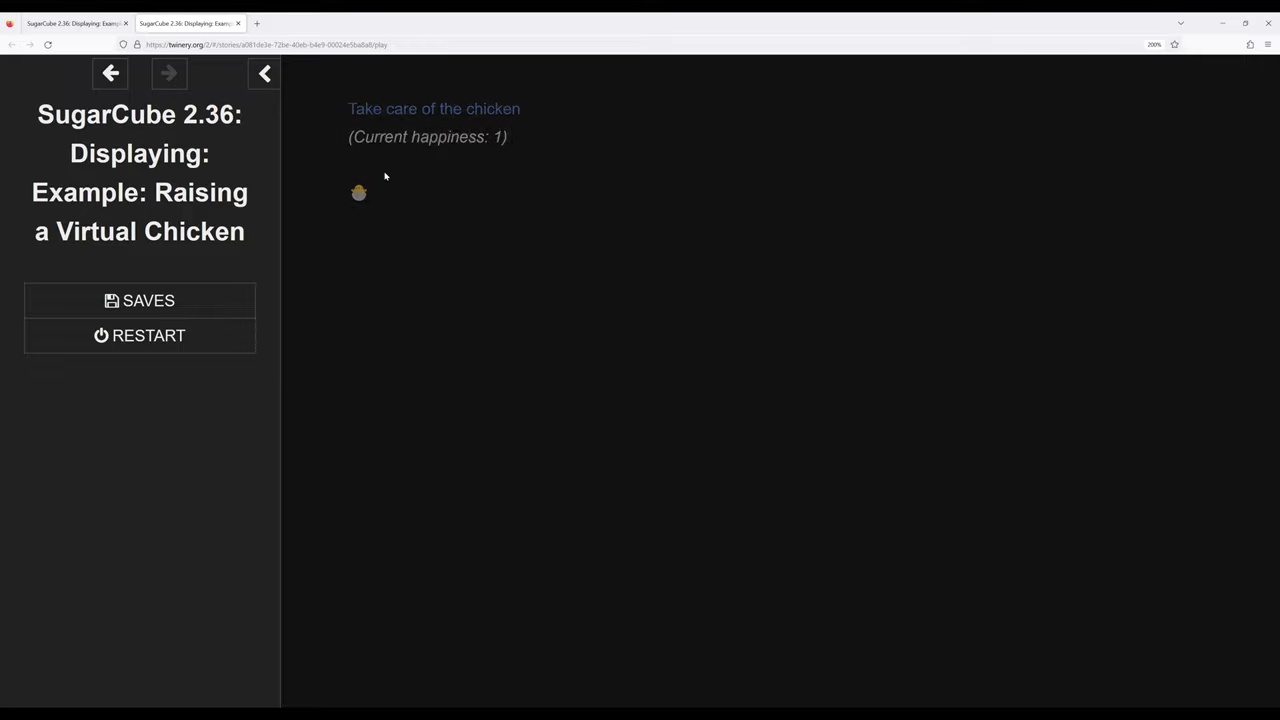
click(400, 109)
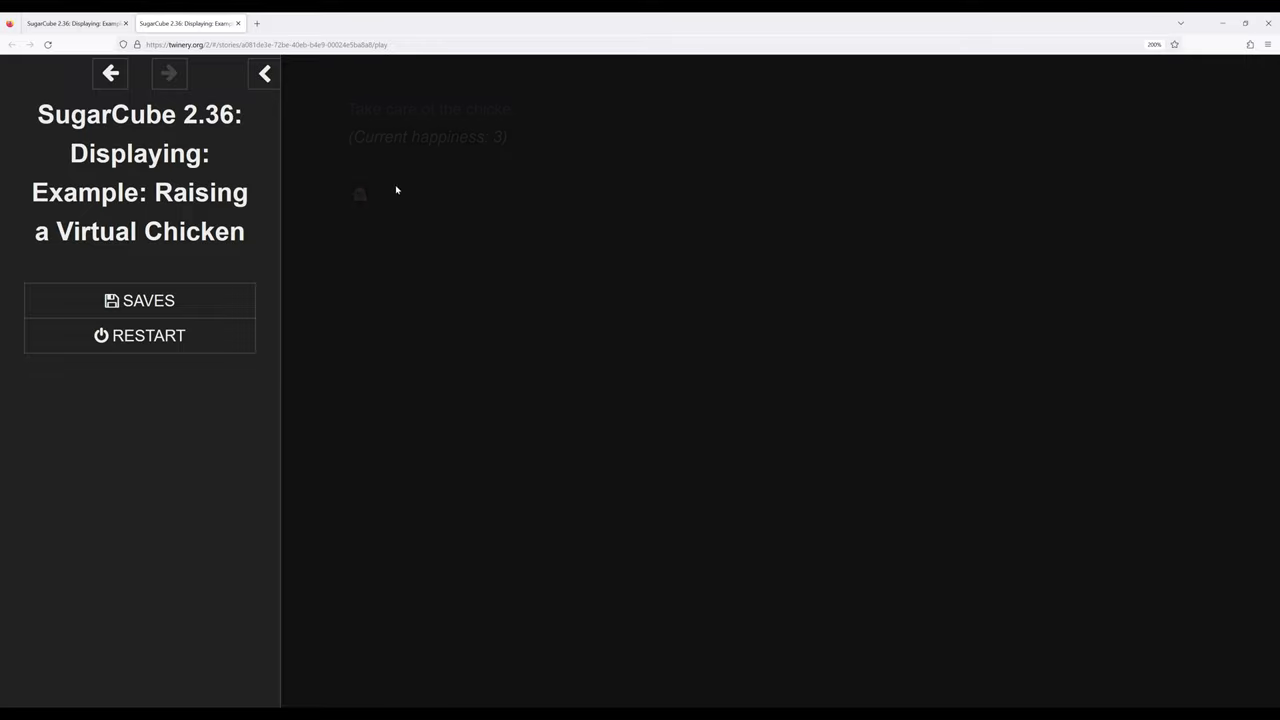
click(396, 109)
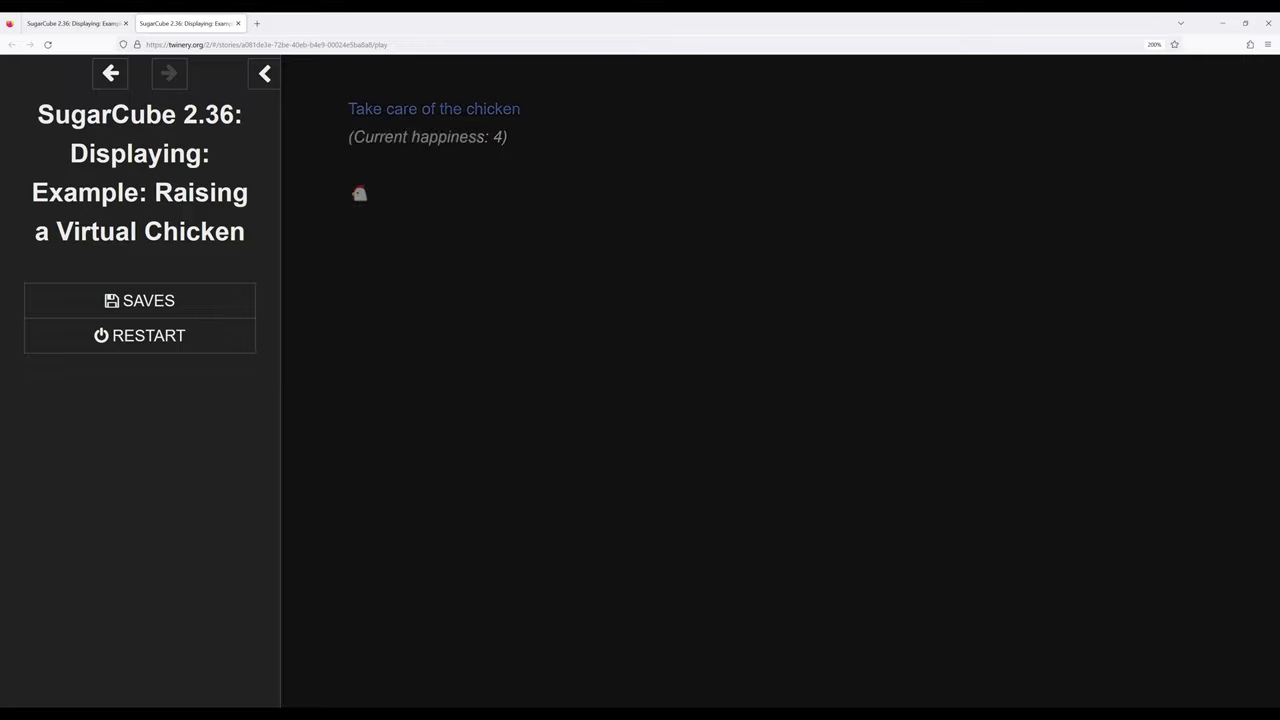
click(238, 23)
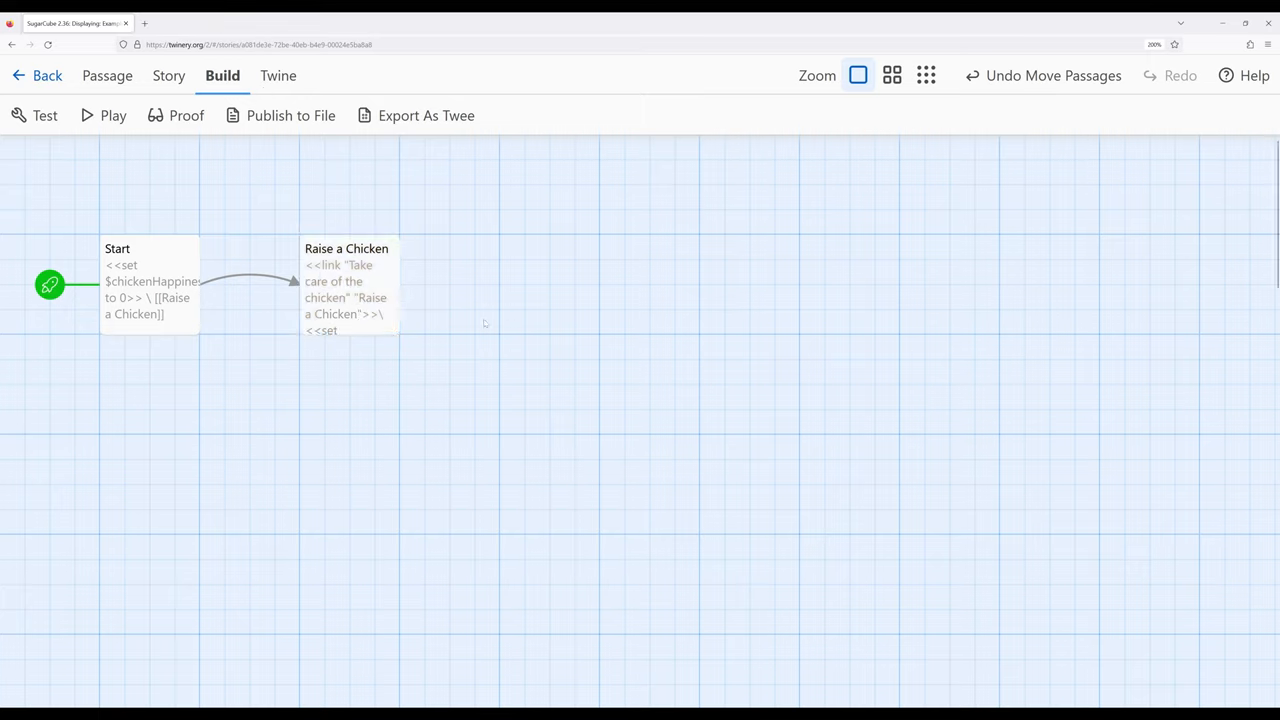